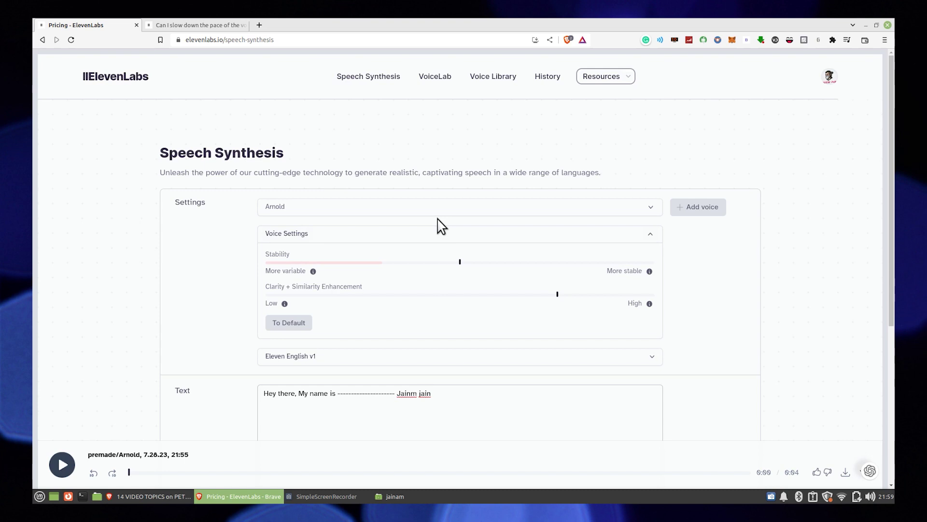
Adjust screen brightness, select the Adam voice, play the existing clip, and lower Stability
{"action": "key", "text": "XF86MonBrightnessDown"}
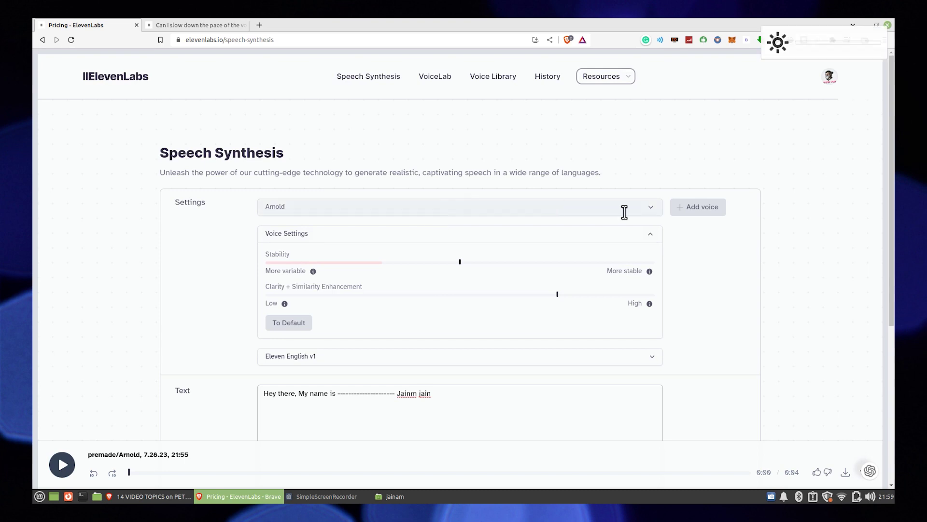
{"action": "key", "text": "XF86MonBrightnessUp"}
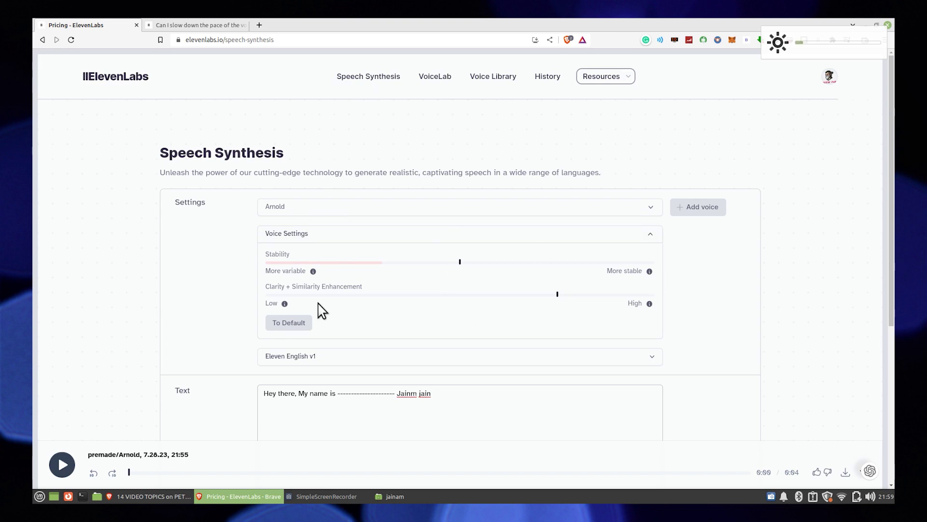
{"action": "left_click", "coordinate": [399, 208]}
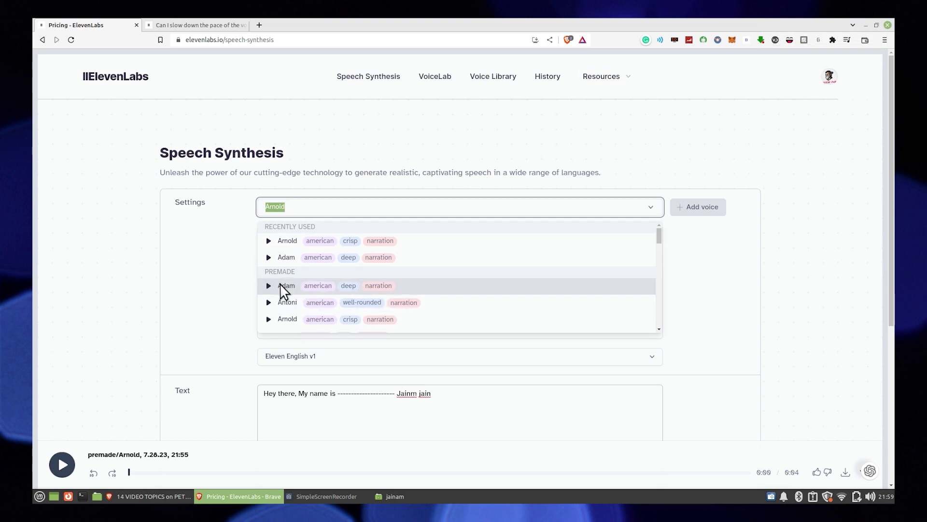
{"action": "left_click", "coordinate": [339, 287]}
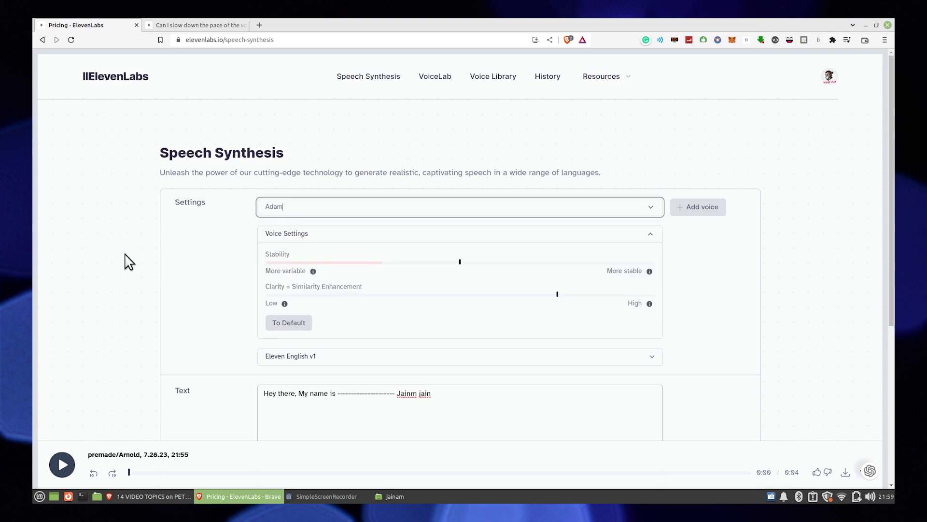
{"action": "scroll", "coordinate": [265, 245], "scroll_direction": "down", "scroll_amount": 3}
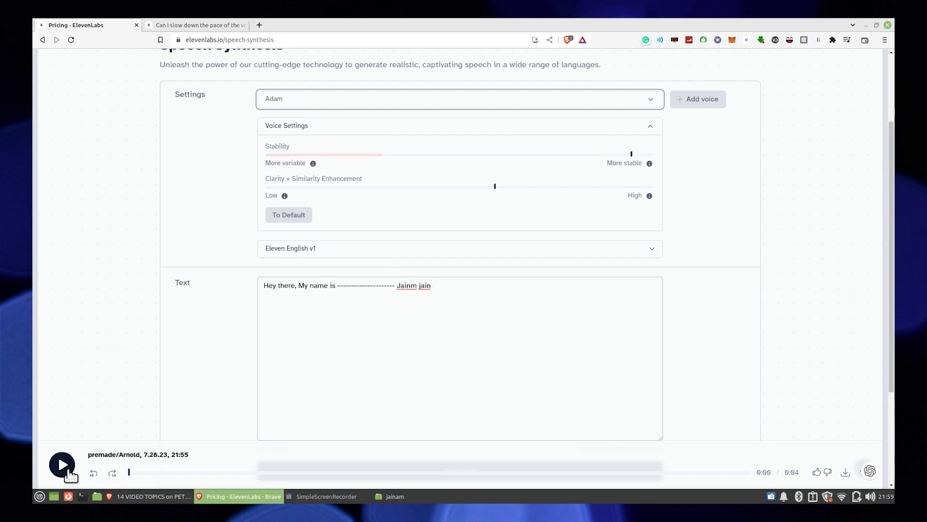
{"action": "left_click", "coordinate": [61, 465]}
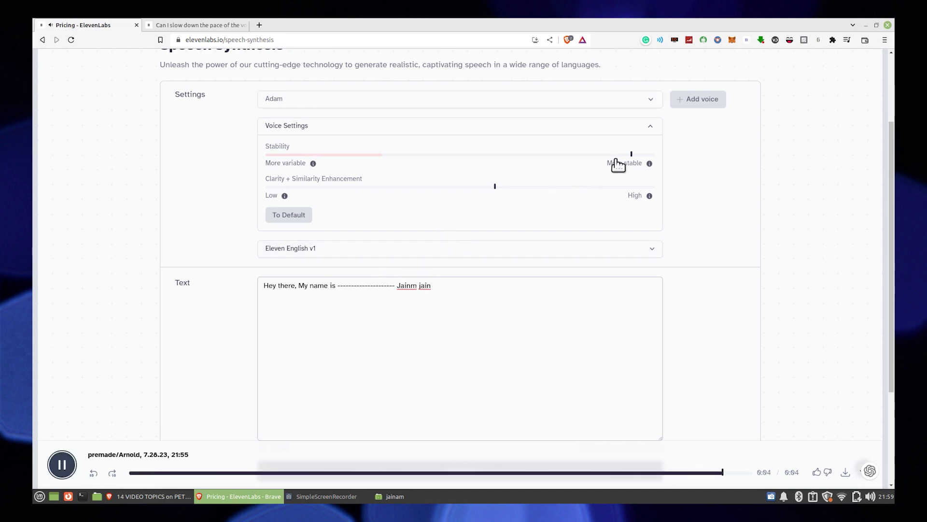
{"action": "mouse_move", "coordinate": [632, 155]}
{"action": "left_mouse_down"}
{"action": "mouse_move", "coordinate": [609, 165]}
{"action": "mouse_move", "coordinate": [384, 161]}
{"action": "left_mouse_up"}
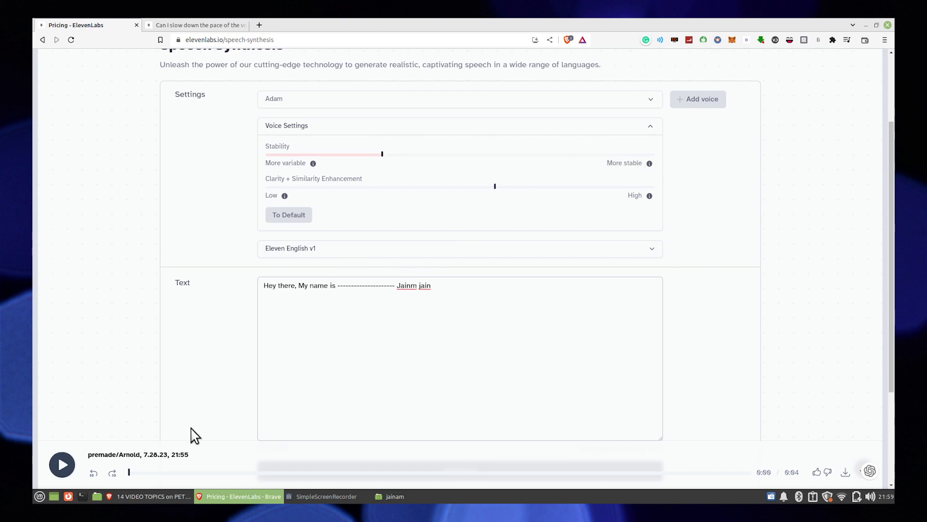
{"action": "scroll", "coordinate": [384, 383], "scroll_direction": "down", "scroll_amount": 3}
Generate the greeting clip in Adam's voice, then reopen the voice list
{"action": "left_click", "coordinate": [439, 326]}
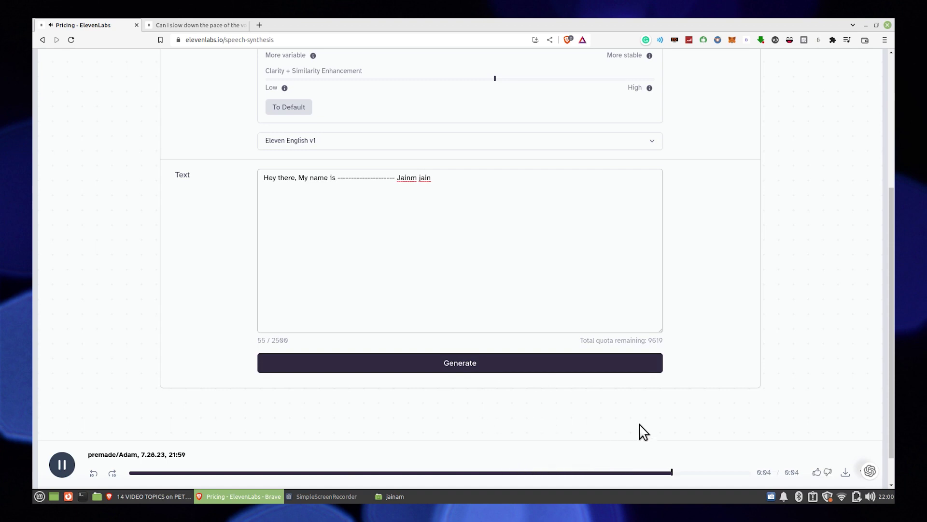
{"action": "scroll", "coordinate": [470, 417], "scroll_direction": "up", "scroll_amount": 3}
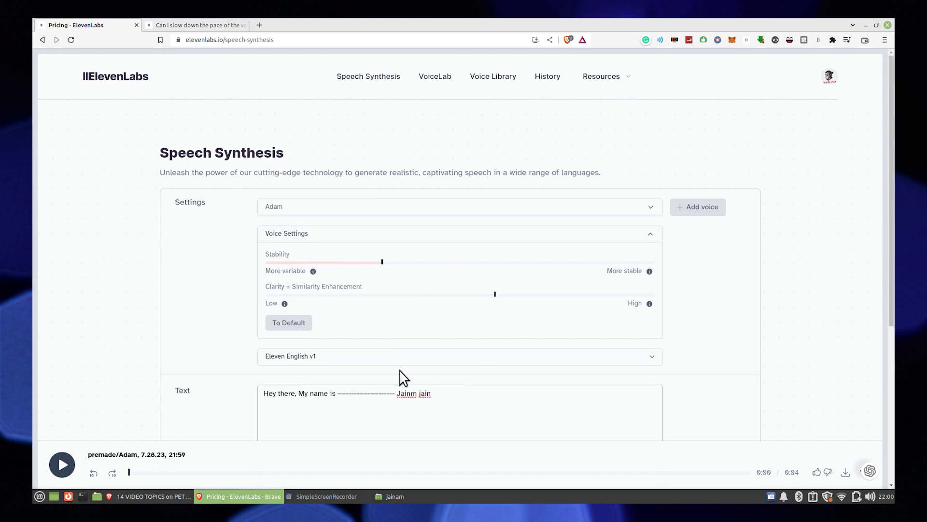
{"action": "left_click", "coordinate": [396, 211]}
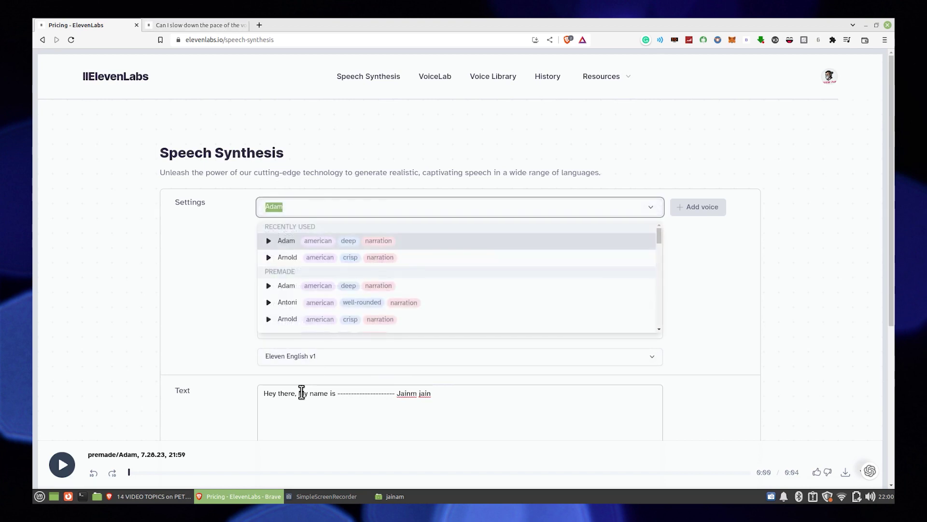
{"action": "left_click", "coordinate": [322, 323]}
{"action": "scroll", "coordinate": [304, 368], "scroll_direction": "down", "scroll_amount": 2}
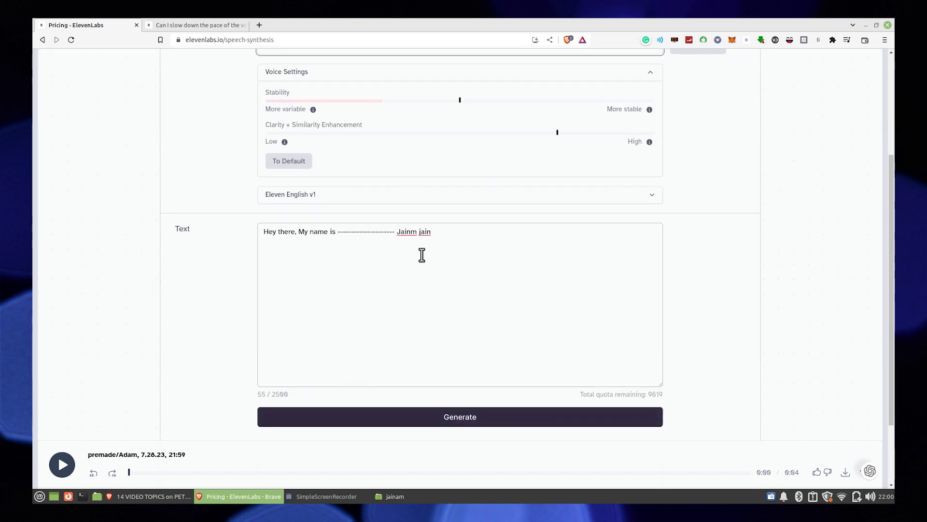
{"action": "left_click_drag", "start_coordinate": [396, 232], "coordinate": [357, 232]}
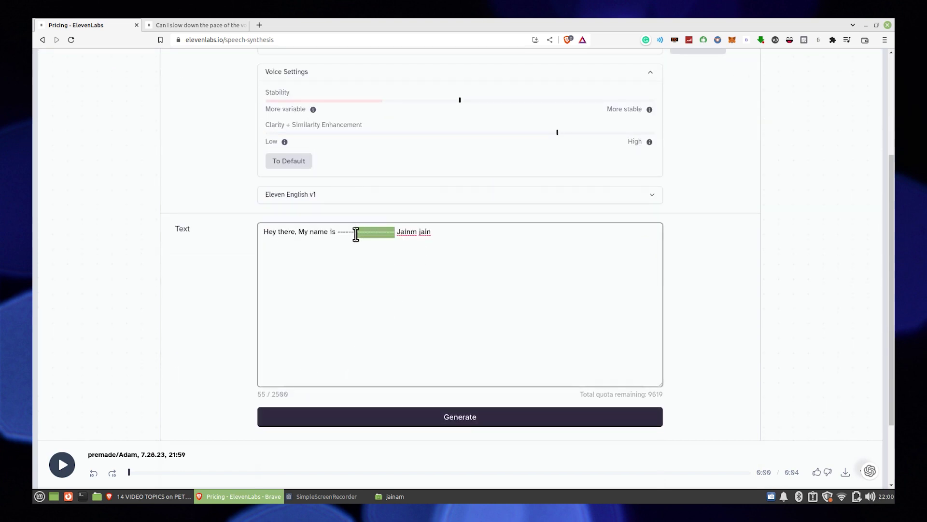
{"action": "key", "text": "BackSpace"}
{"action": "key", "text": "BackSpace"}
{"action": "key", "text": "BackSpace"}
{"action": "key", "text": "BackSpace"}
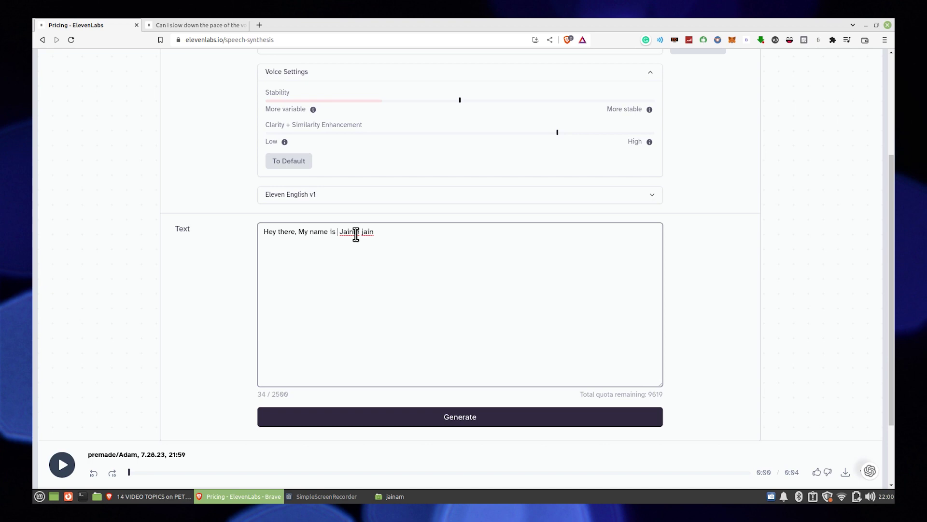
{"action": "left_click", "coordinate": [425, 416]}
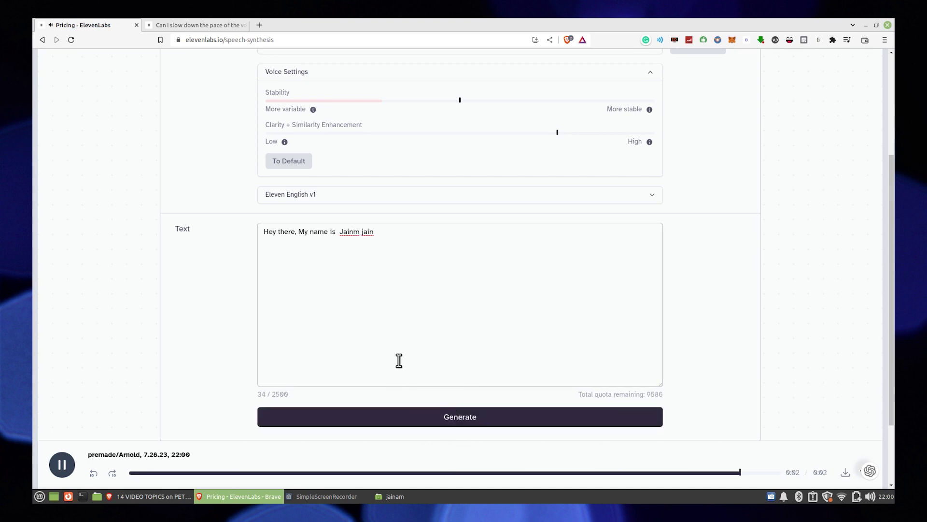
{"action": "scroll", "coordinate": [398, 360], "scroll_direction": "up", "scroll_amount": 3}
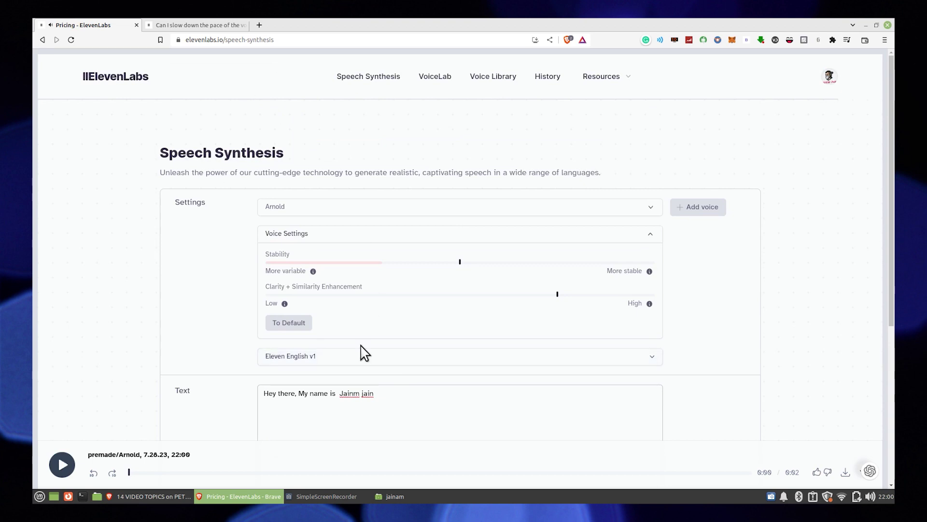
{"action": "left_click", "coordinate": [208, 25]}
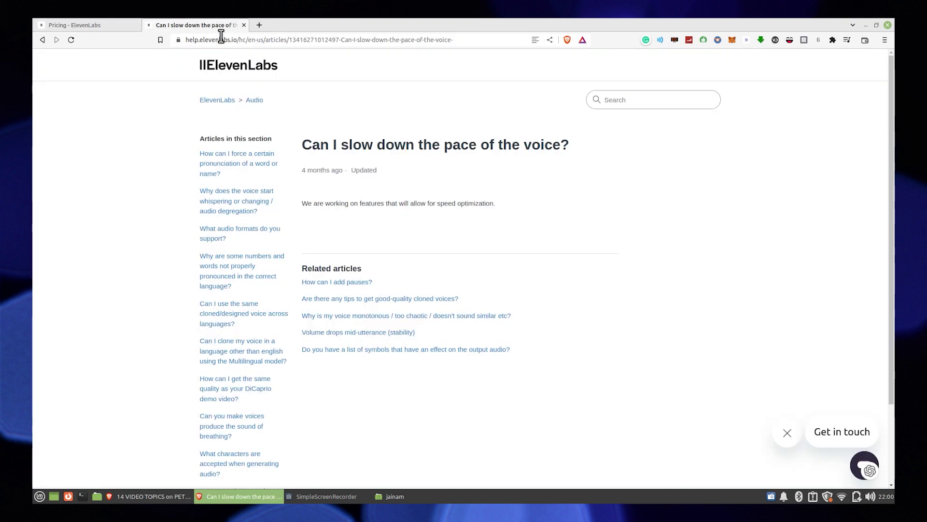
Highlight the voice-pace question heading and the answer about speed optimization features
{"action": "left_click_drag", "start_coordinate": [303, 145], "coordinate": [571, 156]}
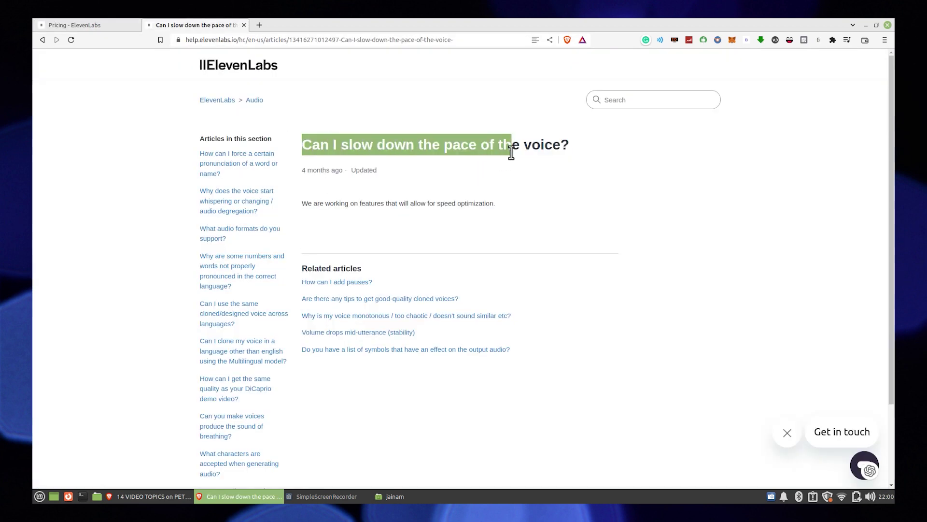
{"action": "left_click_drag", "start_coordinate": [302, 203], "coordinate": [498, 206]}
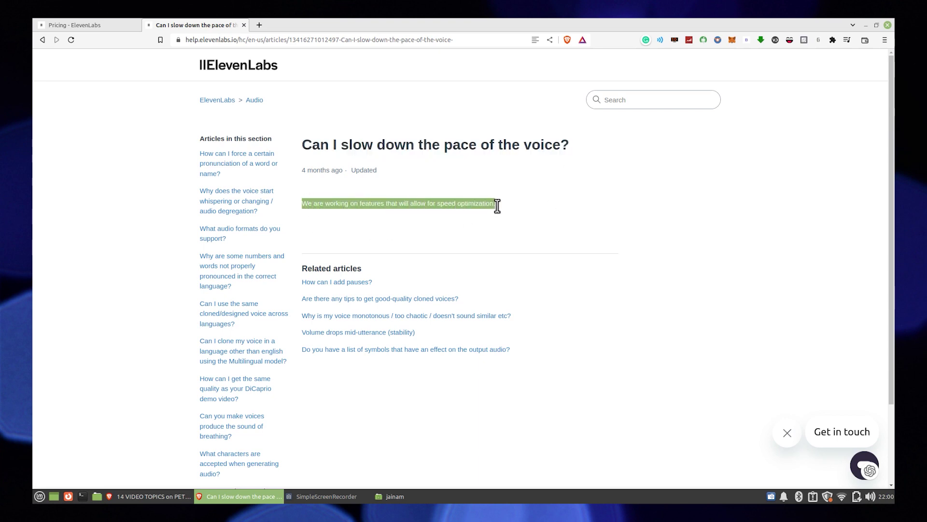